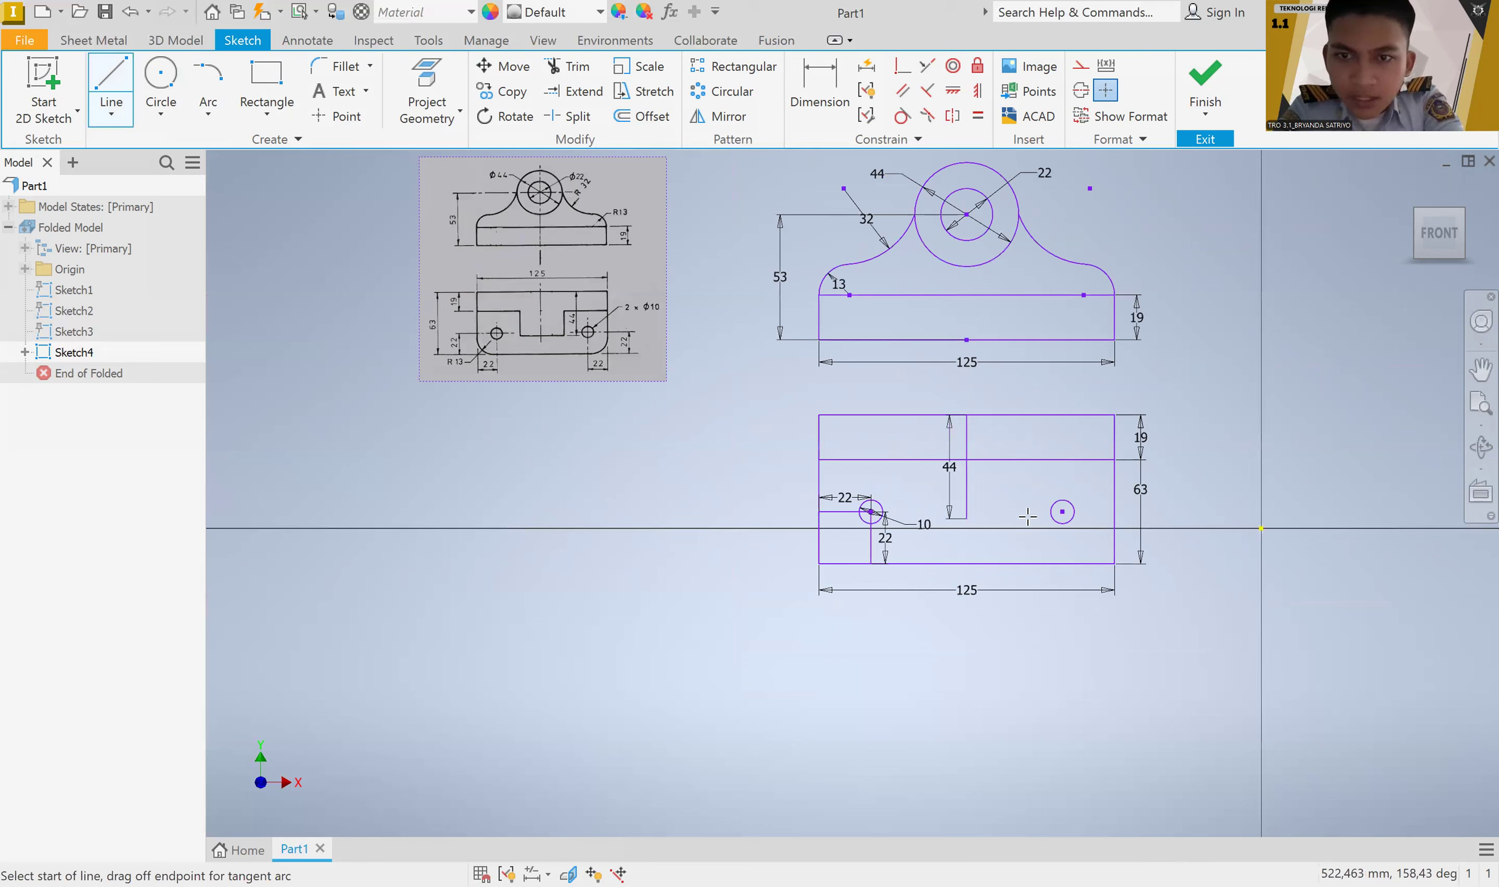
- Draw the lower view's left notch outline from the 44 mm centre line's end, level with the 44 mm circle's edge, up to the horizontal dividing line
{"action": "left_click", "coordinate": [966, 518]}
{"action": "left_click", "coordinate": [914, 518]}
{"action": "key", "text": "Escape"}
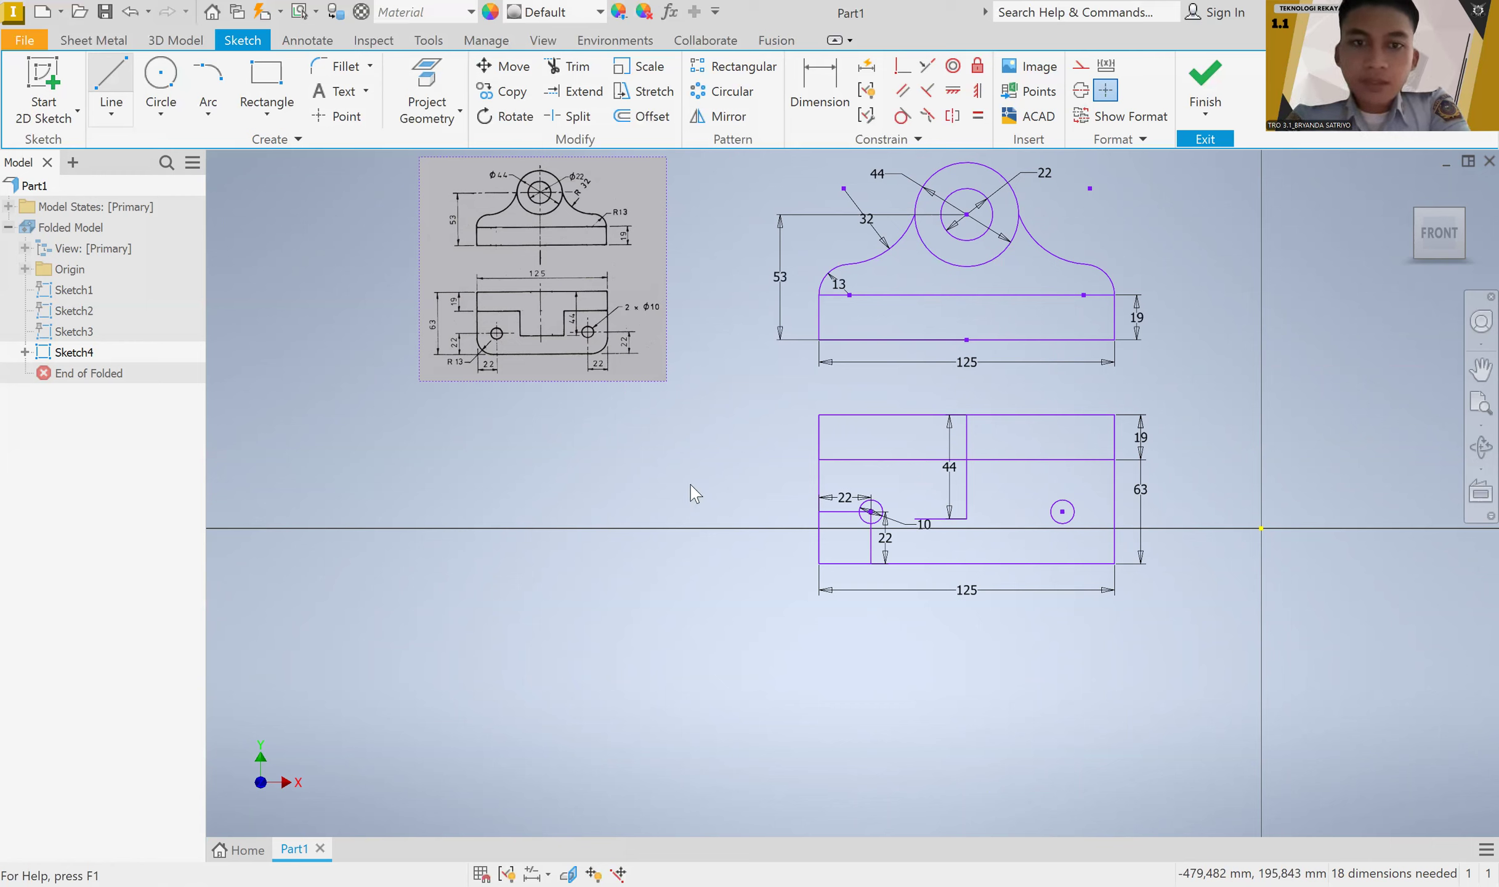
{"action": "left_click", "coordinate": [111, 80]}
{"action": "left_click", "coordinate": [914, 518]}
{"action": "left_click", "coordinate": [915, 459]}
{"action": "scroll", "coordinate": [1212, 635], "scroll_direction": "down", "scroll_amount": 4}
- Fillet both bottom corners of the lower view's rectangle with a 13 mm radius
{"action": "left_click", "coordinate": [335, 66]}
{"action": "left_click", "coordinate": [818, 563]}
{"action": "left_click", "coordinate": [1113, 564]}
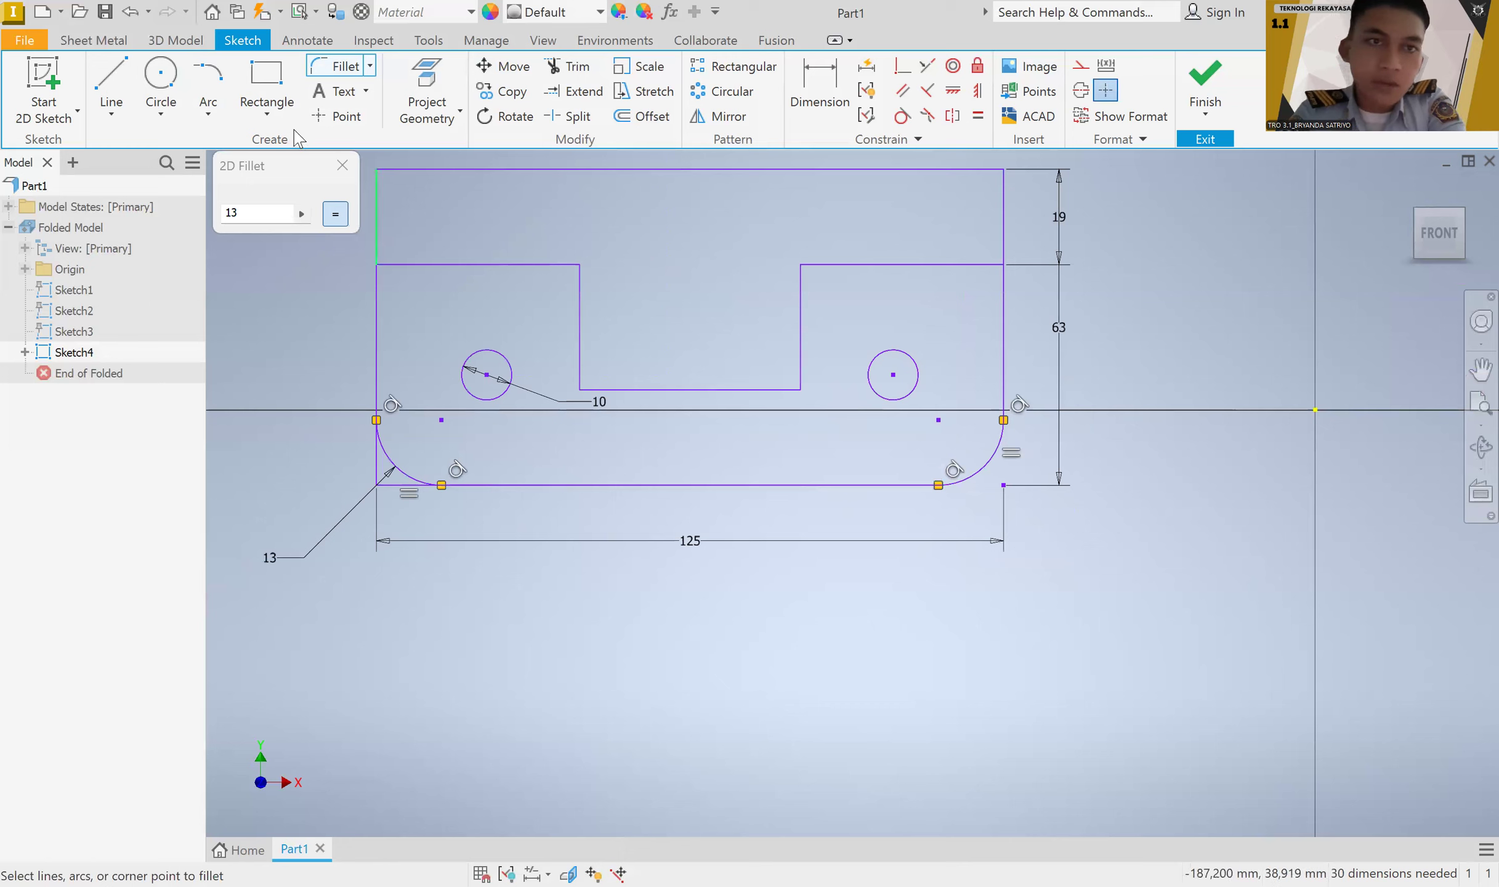
{"action": "left_click", "coordinate": [565, 66]}
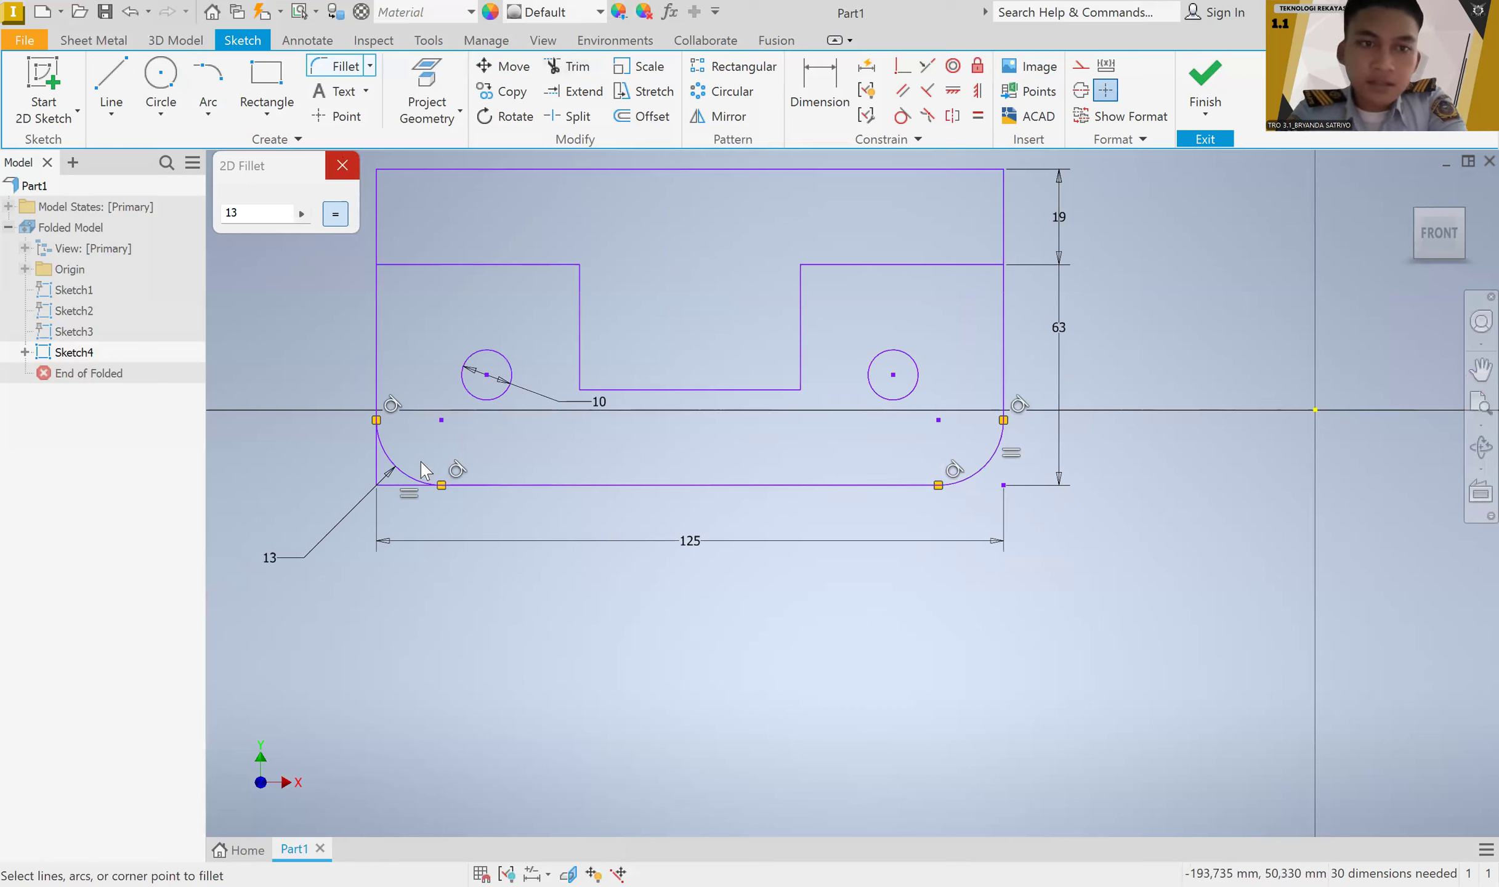
{"action": "key", "text": "Escape"}
- Dimension the notch depth from the lower view's top edge as 44 mm and the right hole's diameter as 10 mm
{"action": "scroll", "coordinate": [1178, 805], "scroll_direction": "down", "scroll_amount": 3}
{"action": "left_click", "coordinate": [819, 88]}
{"action": "left_click", "coordinate": [690, 169]}
{"action": "left_click", "coordinate": [689, 389]}
{"action": "left_click", "coordinate": [825, 287]}
{"action": "left_click", "coordinate": [893, 350]}
{"action": "left_click", "coordinate": [943, 320]}
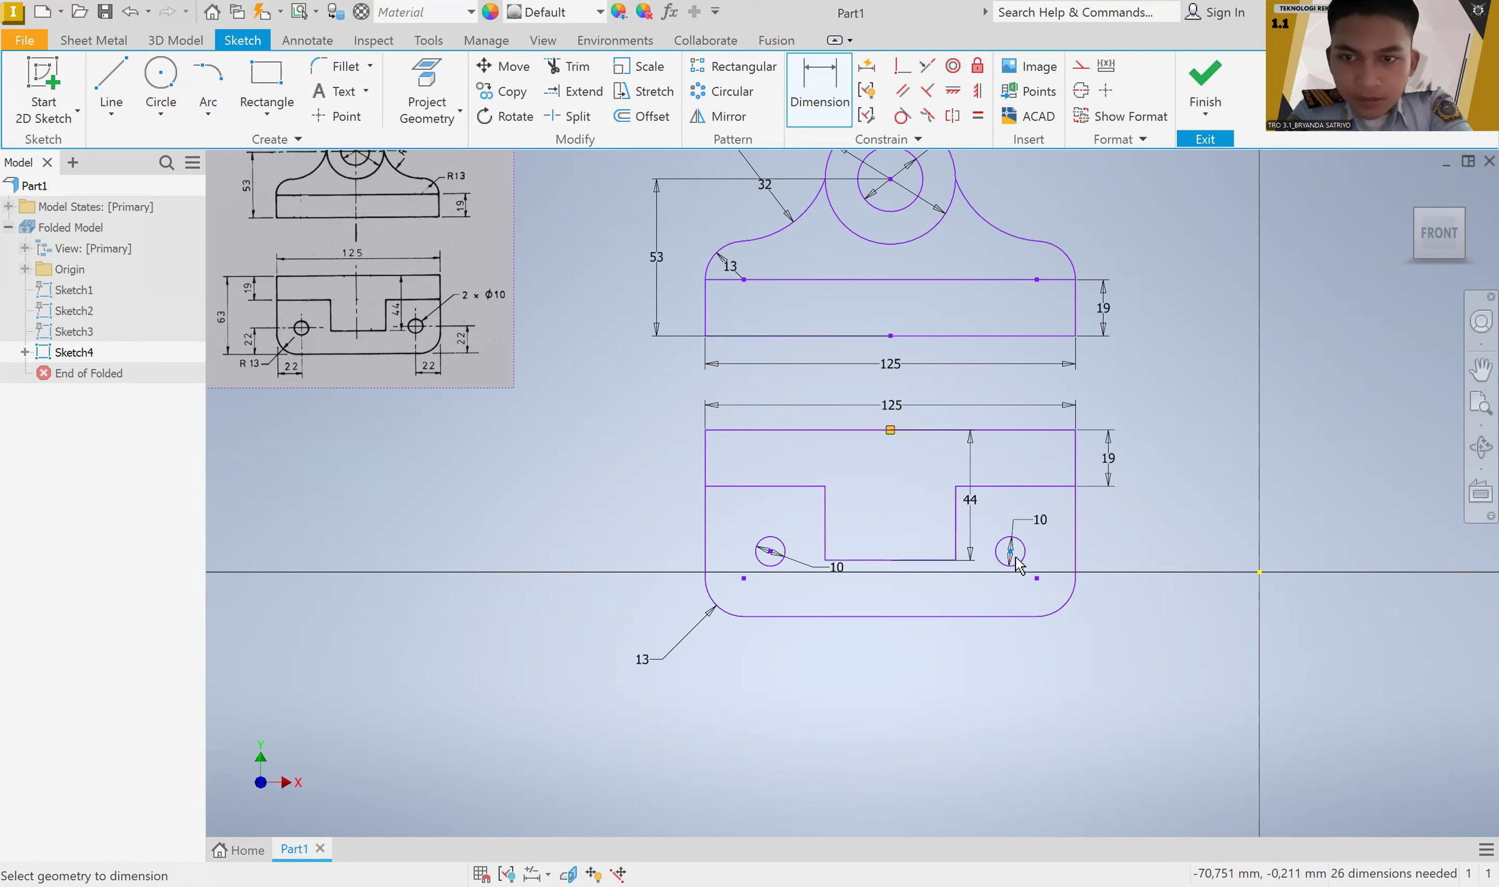
- Dimension the right hole's centre 22 mm from the lower view's bottom edge and 22 mm from its right edge
{"action": "left_click", "coordinate": [1010, 551]}
{"action": "left_click", "coordinate": [1010, 615]}
{"action": "left_click", "coordinate": [1100, 584]}
{"action": "key", "text": "Return"}
{"action": "left_click", "coordinate": [1010, 551]}
{"action": "left_click", "coordinate": [1075, 548]}
{"action": "left_click", "coordinate": [1035, 638]}
{"action": "key", "text": "Return"}
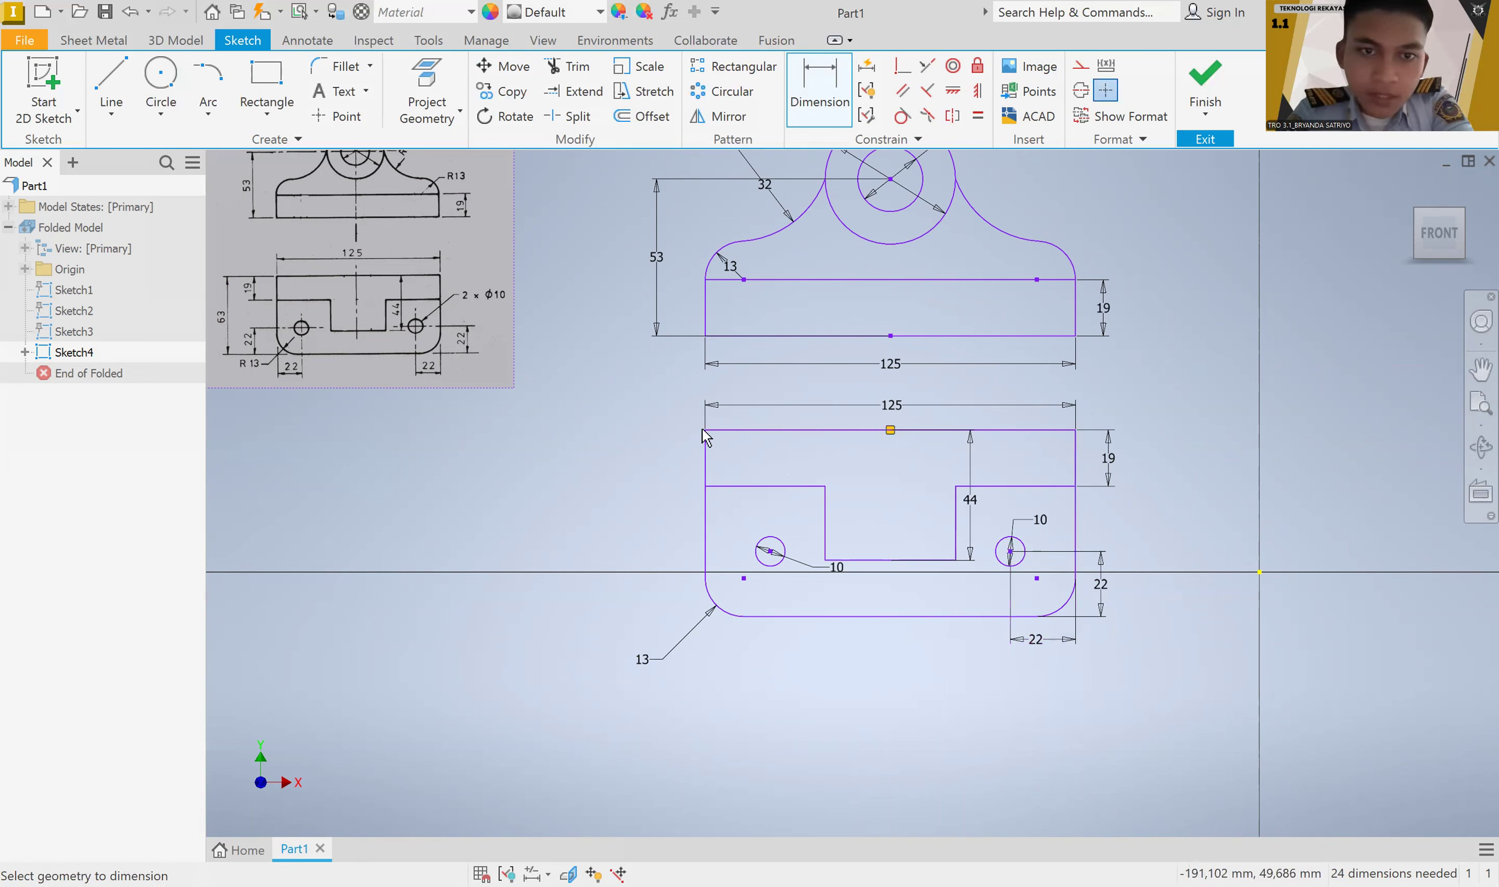
- On the lower view's left side, dimension the upper strip's height as 19 mm and the hole centre 22 mm above the bottom edge
{"action": "left_click", "coordinate": [708, 449]}
{"action": "left_click", "coordinate": [681, 461]}
{"action": "key", "text": "Return"}
{"action": "left_click", "coordinate": [769, 551]}
{"action": "left_click", "coordinate": [770, 616]}
{"action": "left_click", "coordinate": [678, 583]}
{"action": "key", "text": "Return"}
{"action": "scroll", "coordinate": [985, 627], "scroll_direction": "up", "scroll_amount": 2}
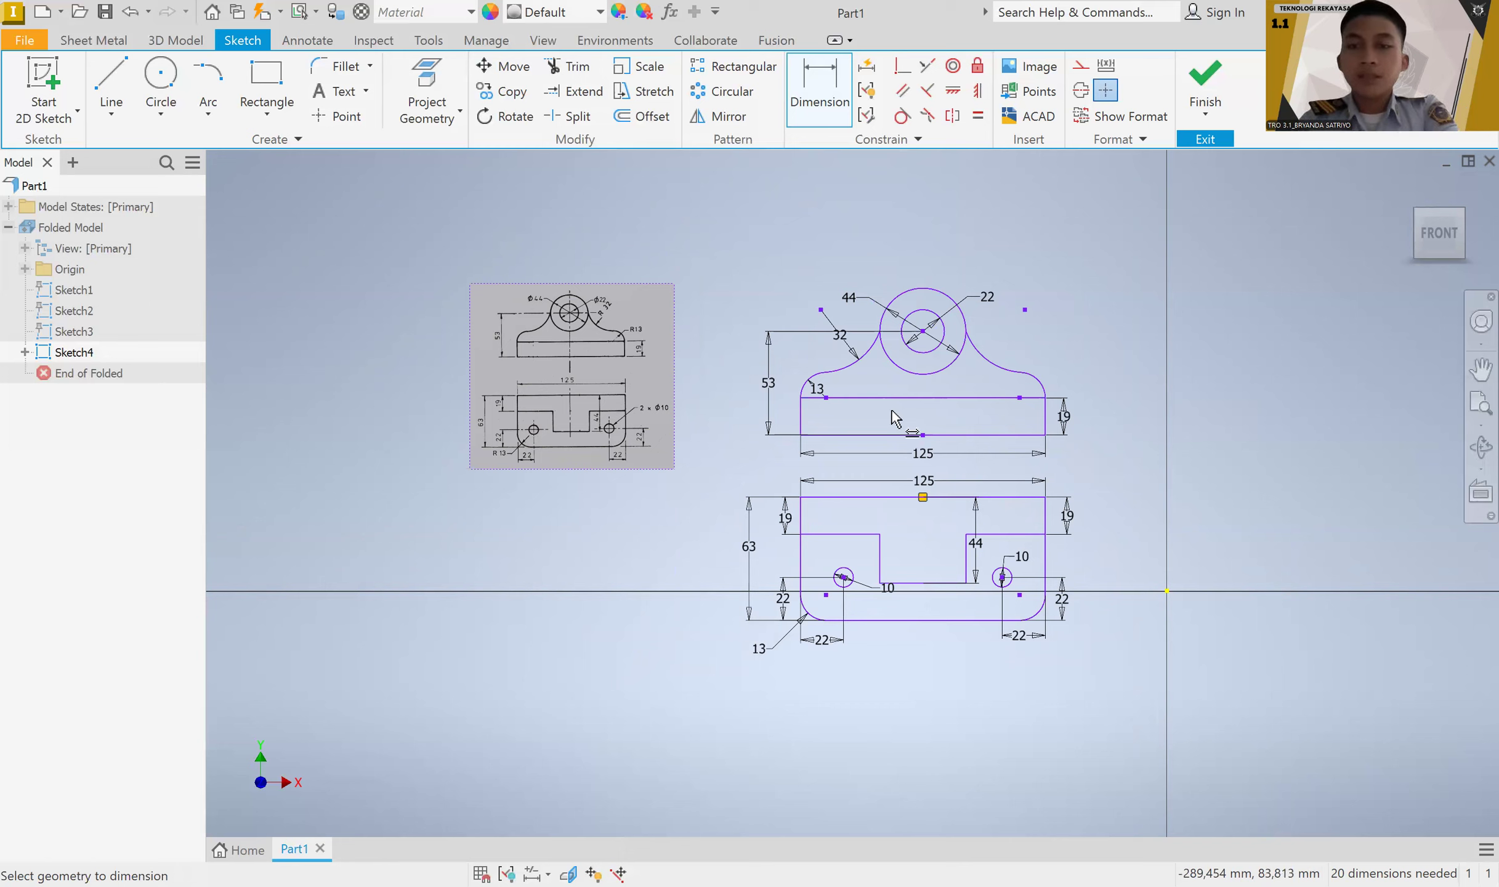